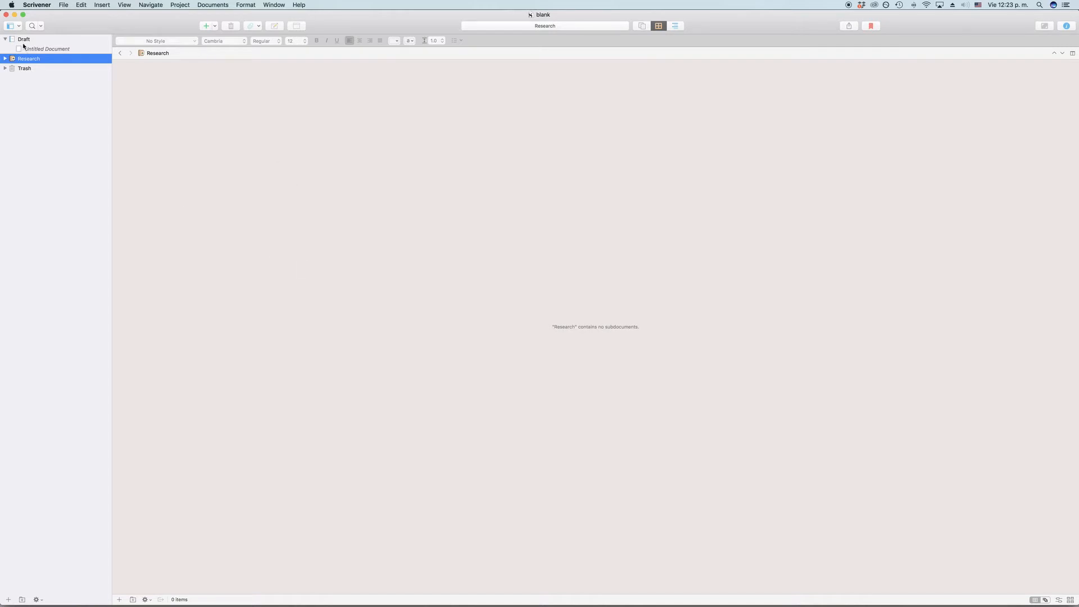
# Rename the Research folder as "Stuff".
pyautogui.click(46, 41)
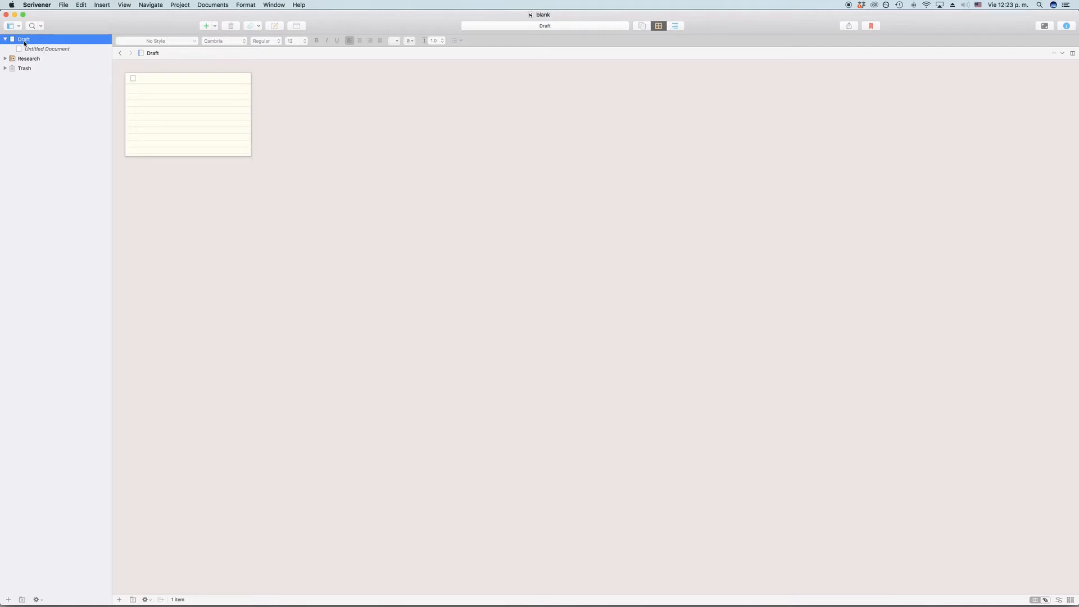
pyautogui.click(26, 58)
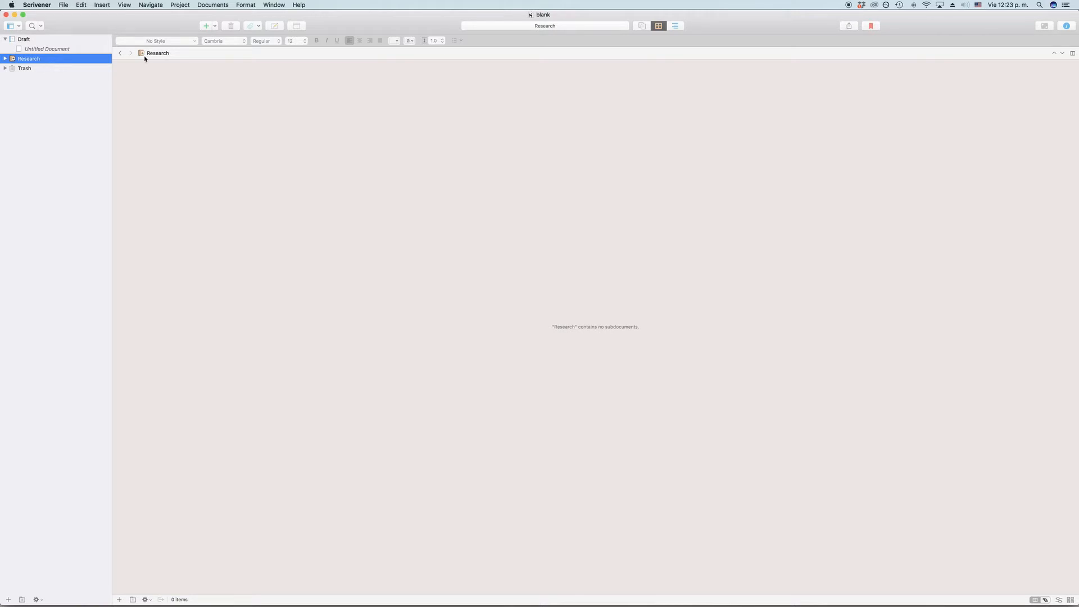
pyautogui.click(51, 60)
pyautogui.write('Stuff')
pyautogui.press('Return')
# Create a new folder named "More Folders" inside the Stuff folder.
pyautogui.click(215, 26)
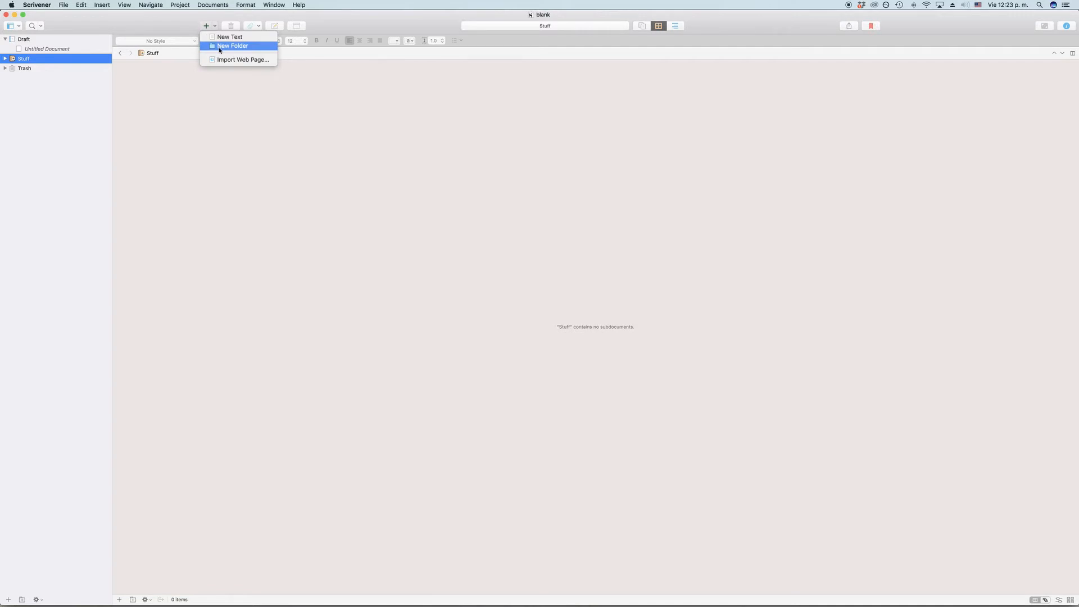
pyautogui.click(220, 50)
pyautogui.write('More')
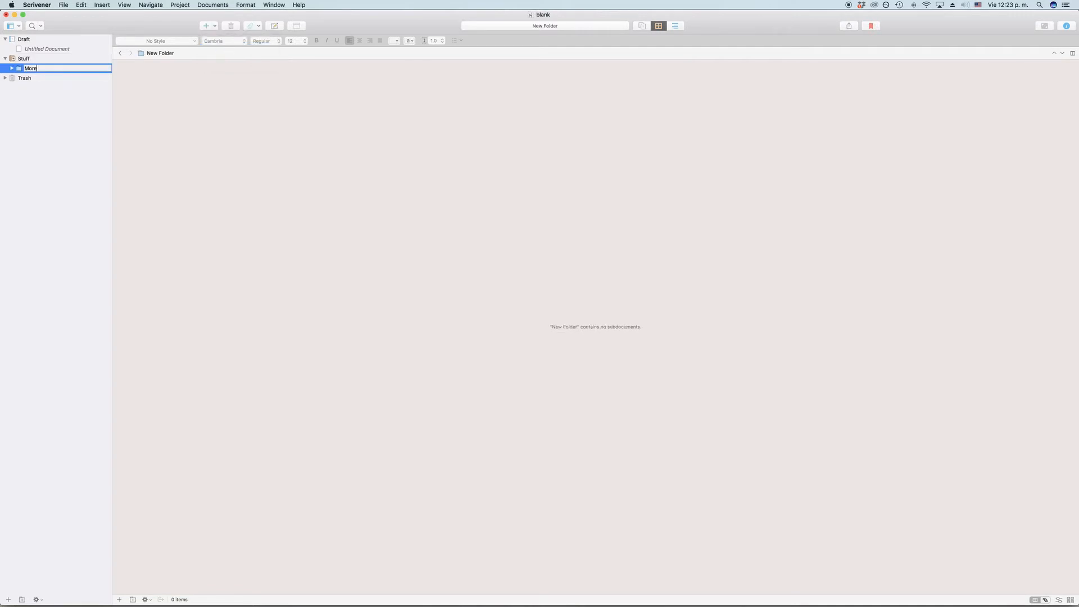
pyautogui.write('  Folders')
pyautogui.press('Return')
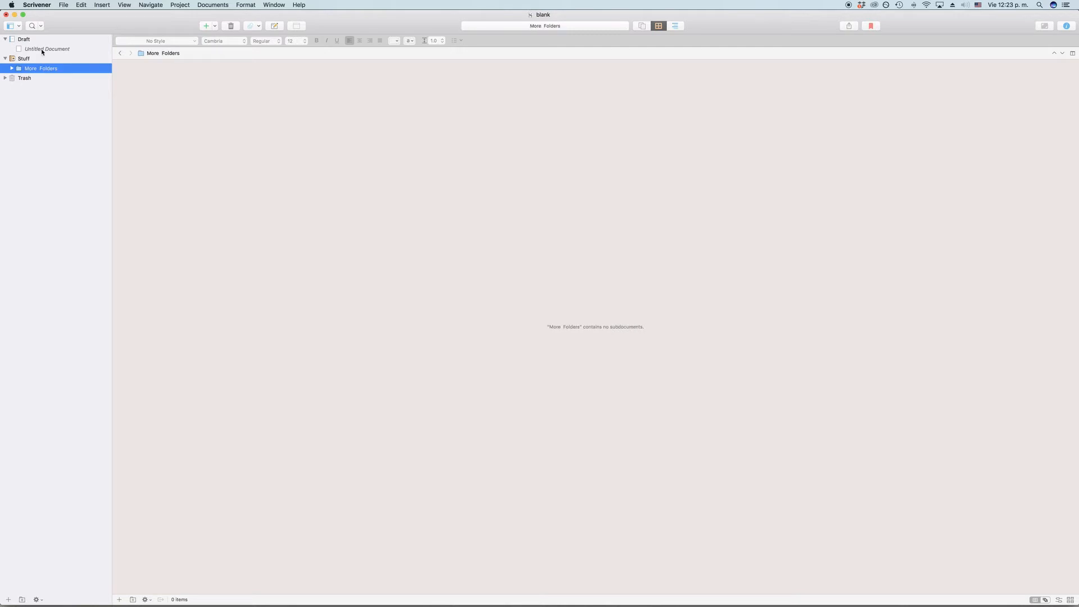
# Move the More Folders folder out of Stuff to the top level and change its icon to Filing Cabinet.
pyautogui.moveTo(22, 71); pyautogui.dragTo(4, 75)
pyautogui.rightClick(13, 71)
pyautogui.moveTo(71, 235)
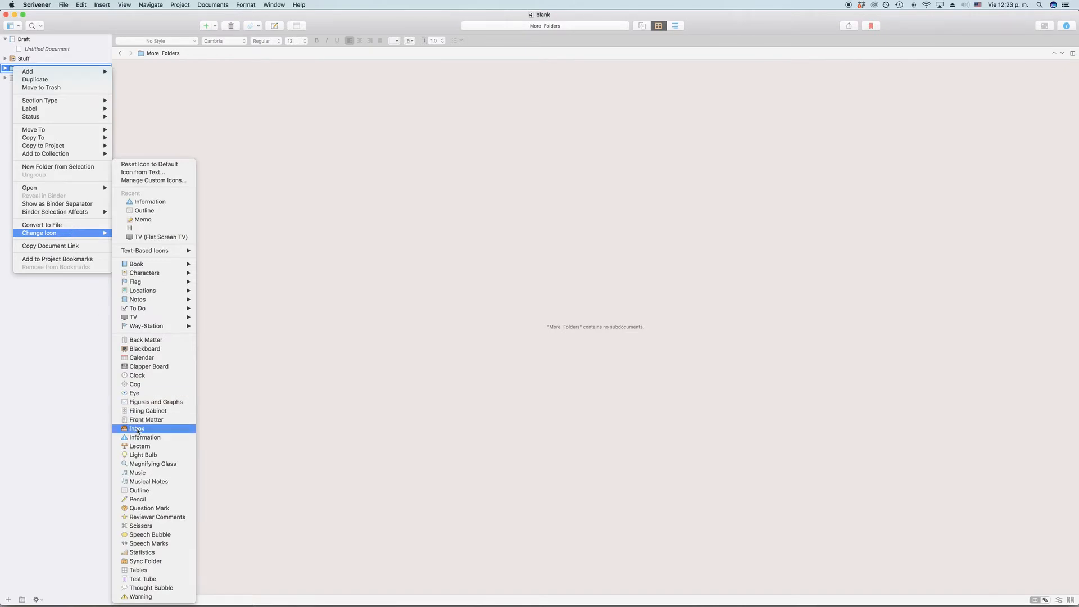
pyautogui.click(148, 411)
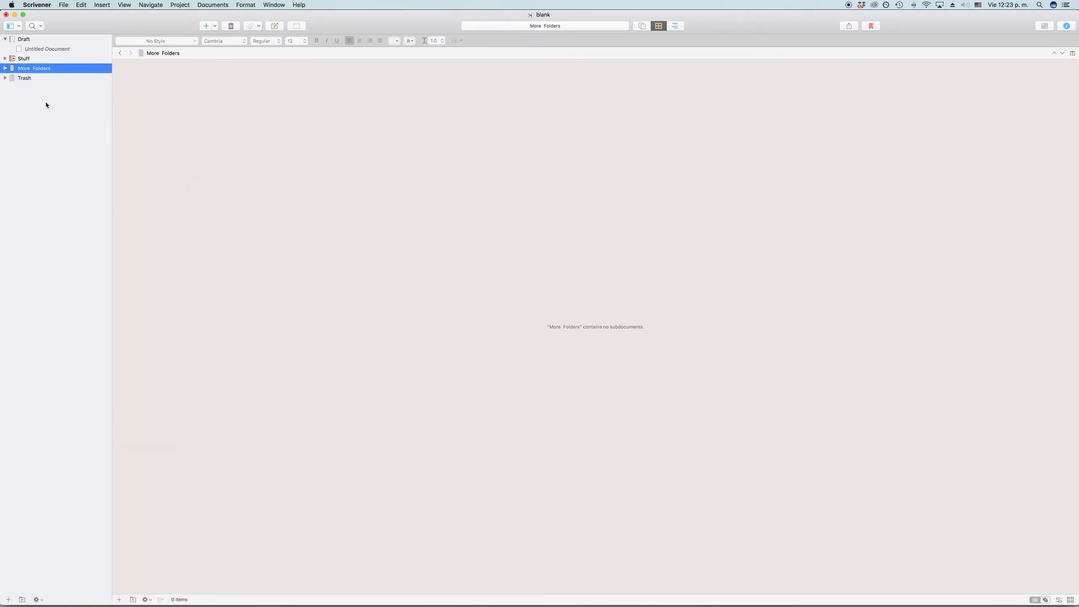
pyautogui.click(5, 68)
# Copy Standard Manuscript and Paperback Novel from the novel project's Sample Output folder into the Stuff folder of the blank project.
pyautogui.moveTo(2, 207); pyautogui.dragTo(137, 213)
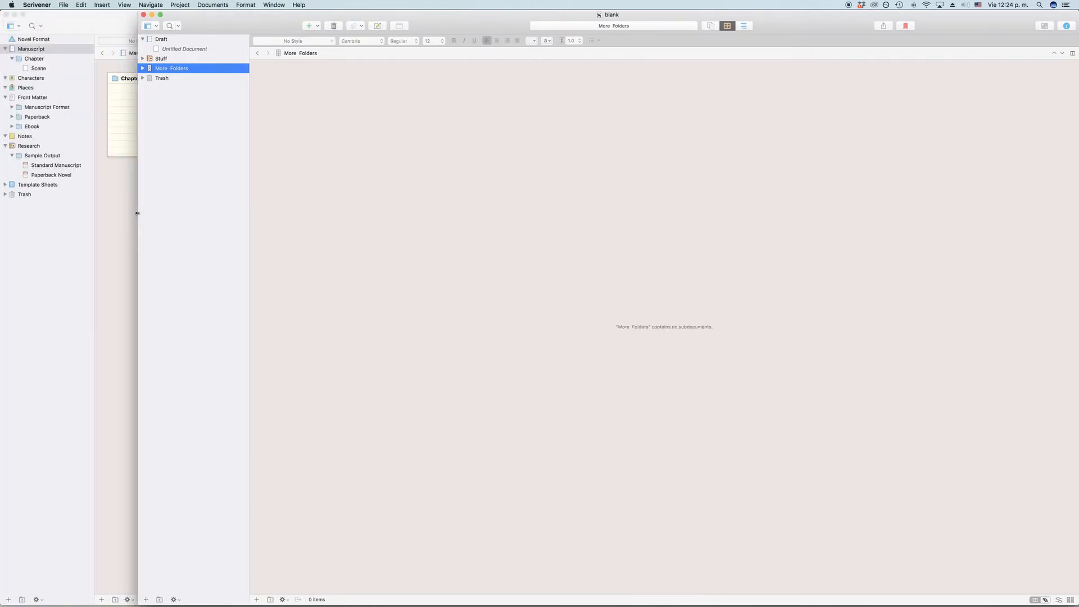
pyautogui.click(68, 168)
pyautogui.keyDown('shift'); pyautogui.click(65, 174); pyautogui.keyUp('shift')
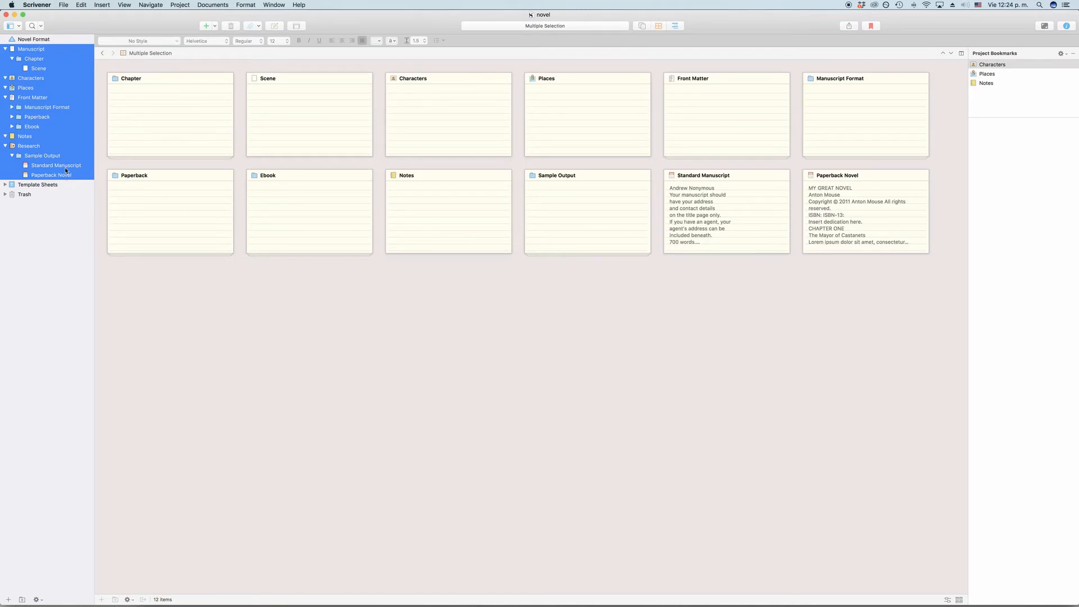
pyautogui.click(65, 167)
pyautogui.keyDown('shift'); pyautogui.click(63, 174); pyautogui.keyUp('shift')
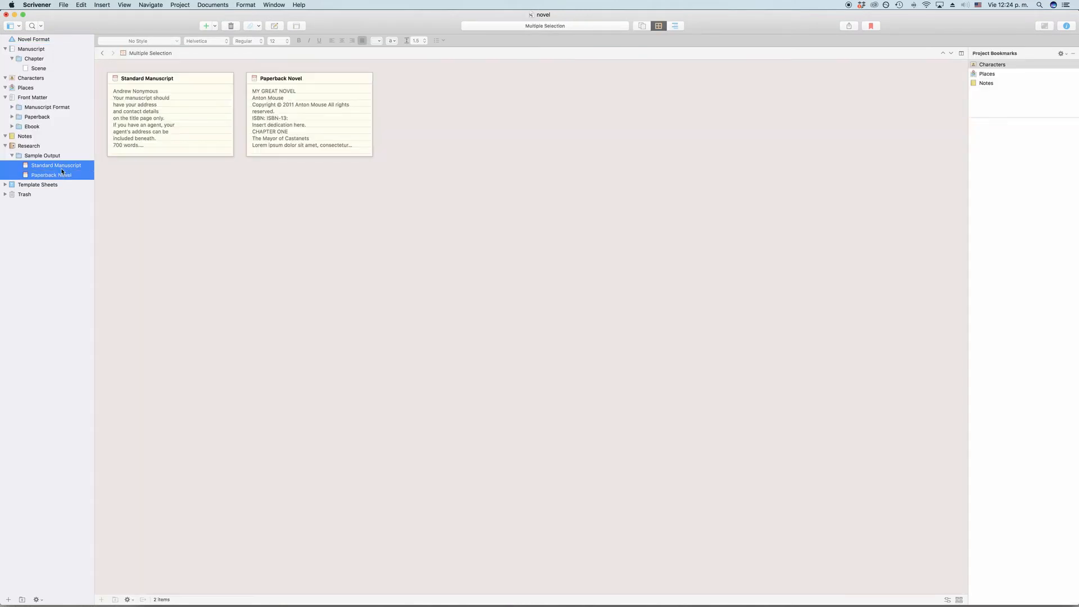
pyautogui.moveTo(62, 172); pyautogui.dragTo(203, 57)
pyautogui.hotkey('ctrl', 'Up')
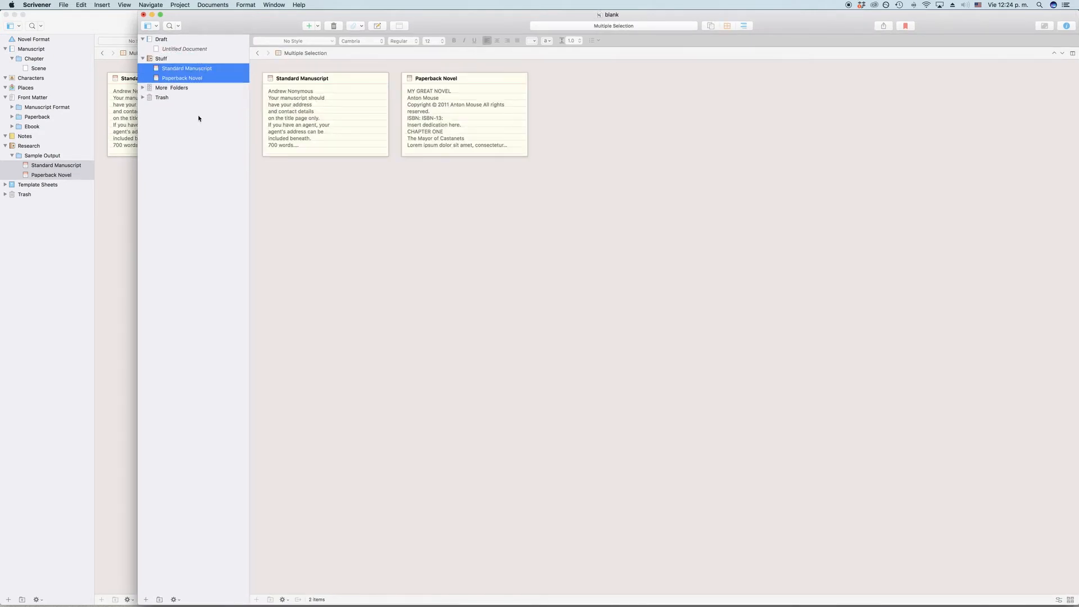
pyautogui.moveTo(118, 154); pyautogui.dragTo(2, 156)
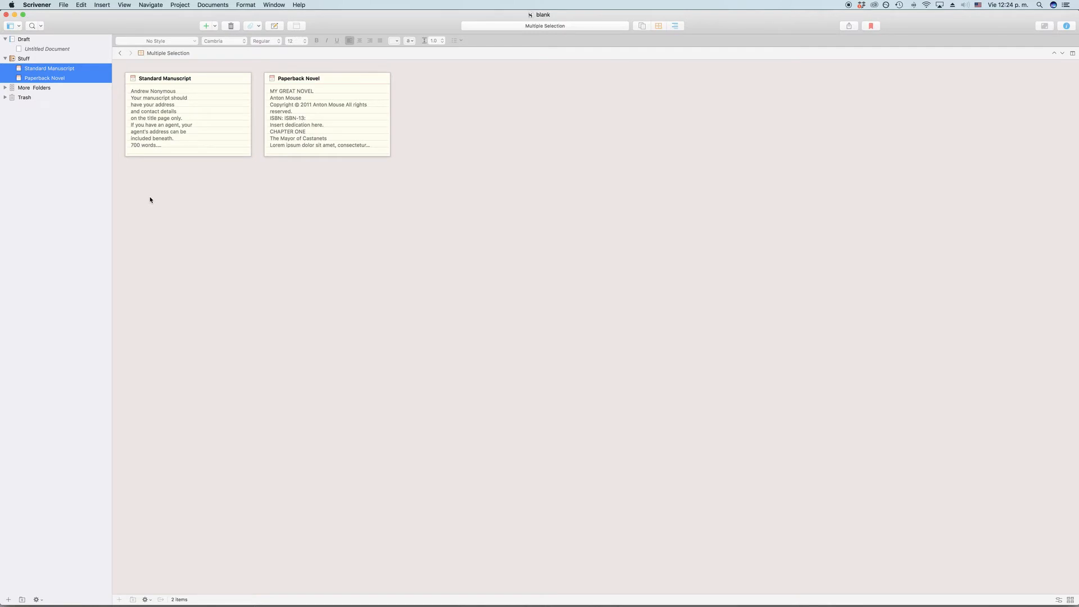
# Import Word File.docx from the Finder desktop folder into the Stuff folder and open it in the Scrivener editor.
pyautogui.click(268, 303)
pyautogui.press('super+Tab')
pyautogui.press('super+Tab')
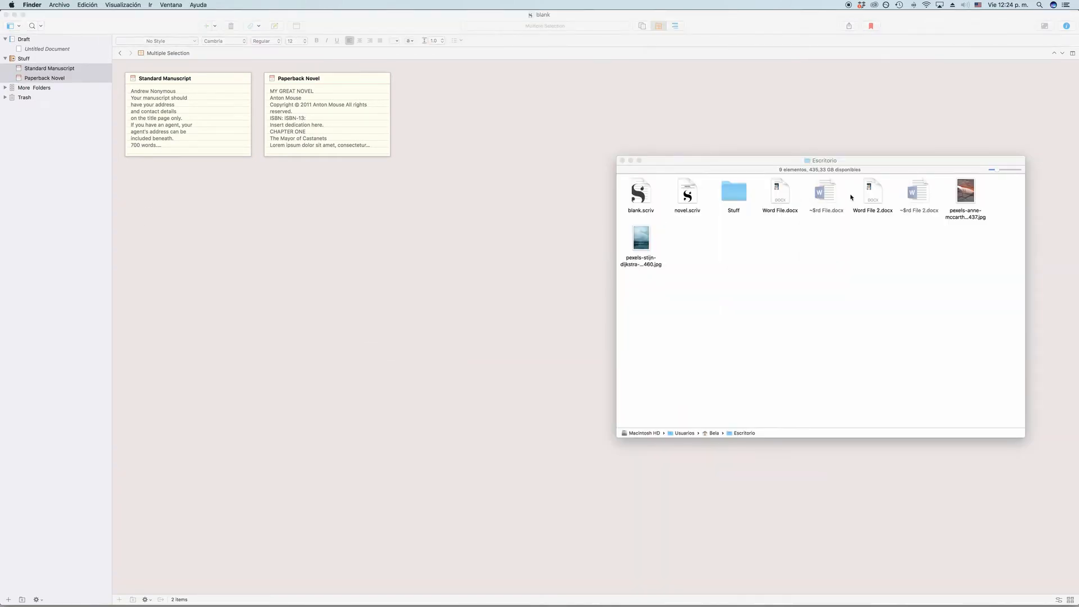
pyautogui.moveTo(780, 194); pyautogui.dragTo(42, 66)
pyautogui.click(47, 68)
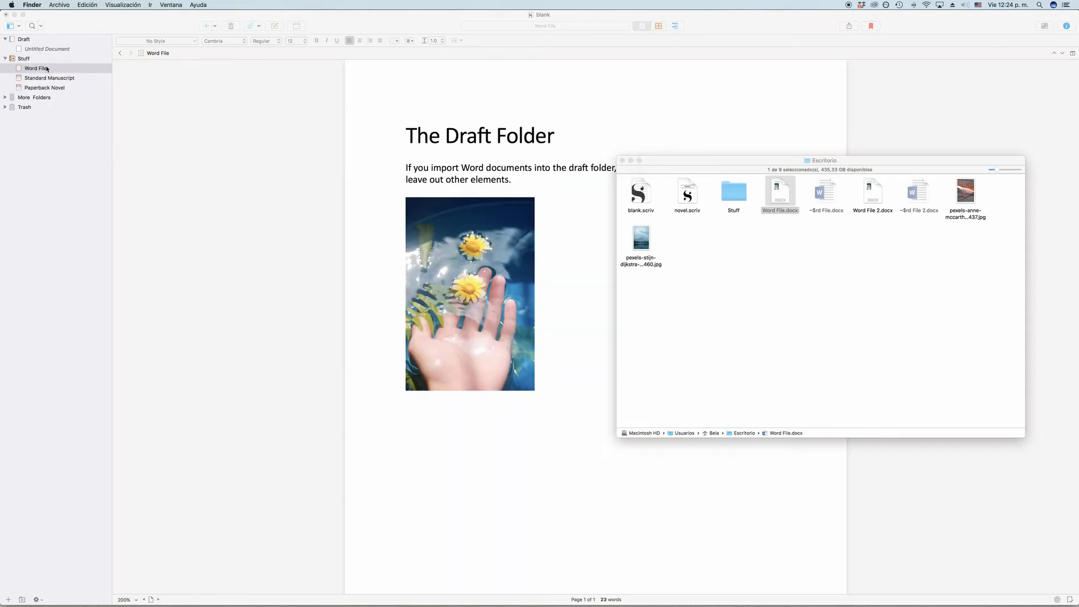
pyautogui.click(47, 68)
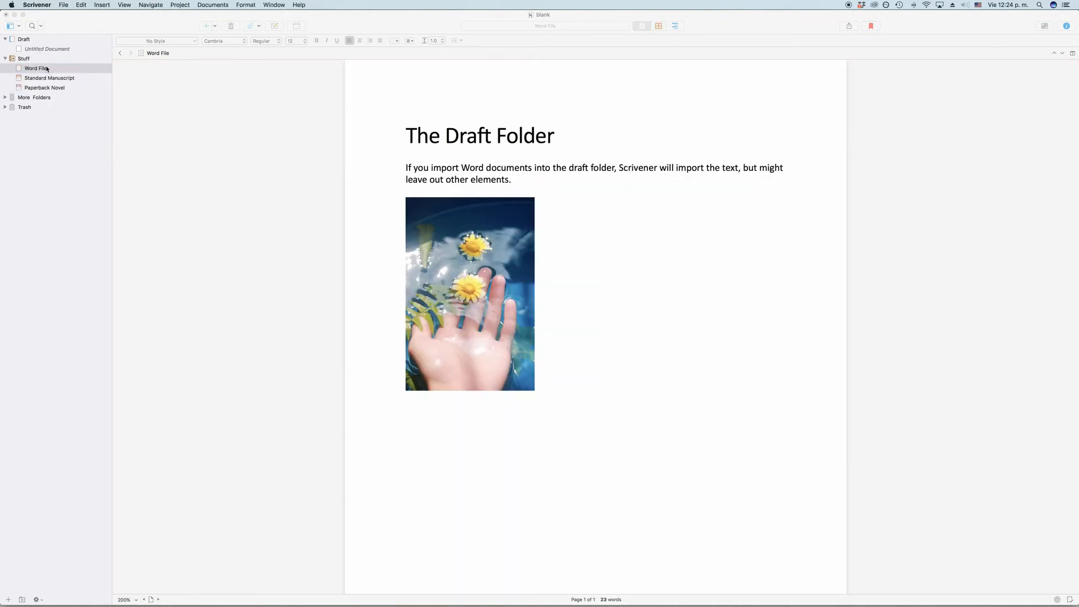
pyautogui.click(395, 174)
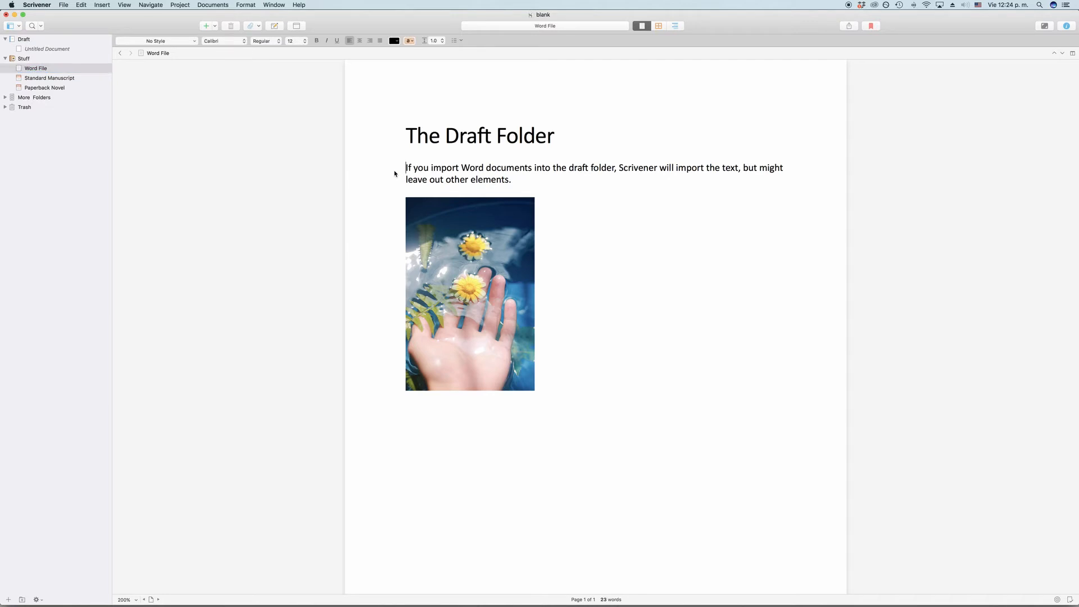
# Open the Paperback Novel PDF in Preview as the external editor and place its window in view.
pyautogui.click(47, 88)
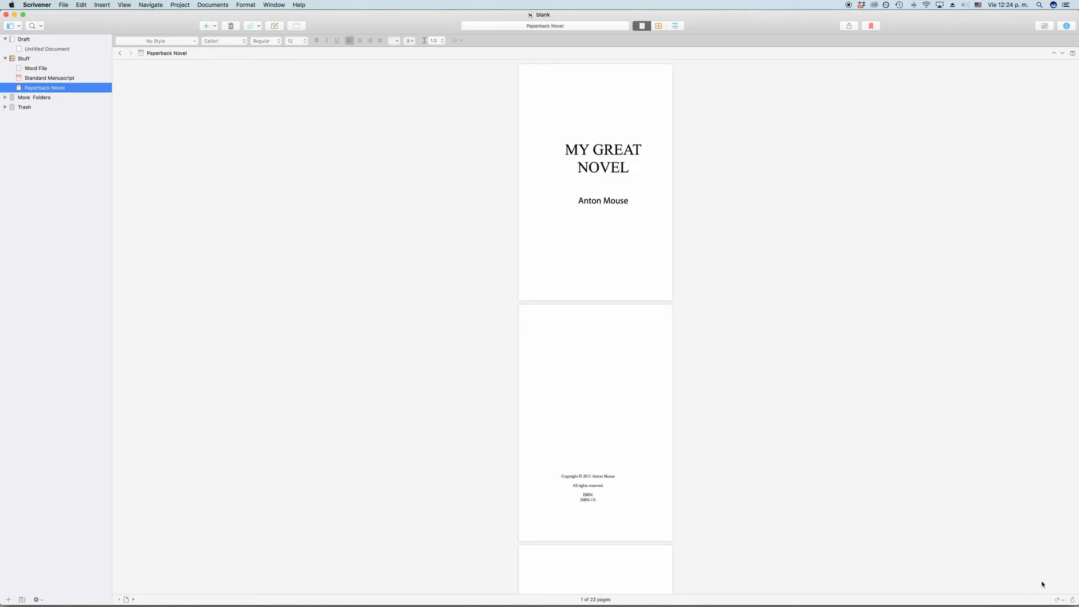
pyautogui.click(1060, 600)
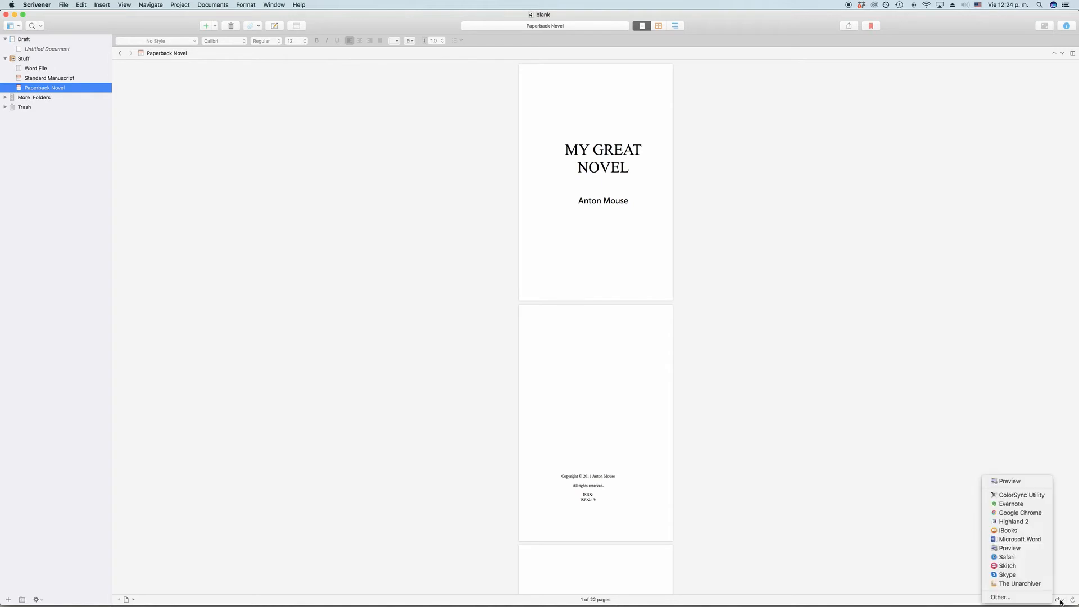
pyautogui.click(1037, 485)
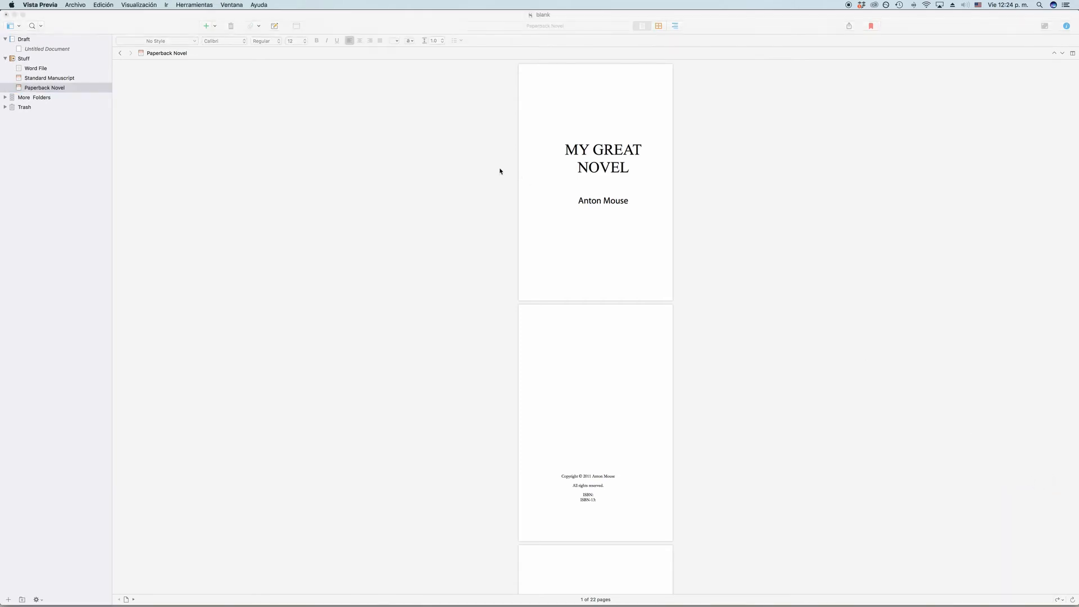
pyautogui.moveTo(204, 40); pyautogui.dragTo(514, 134)
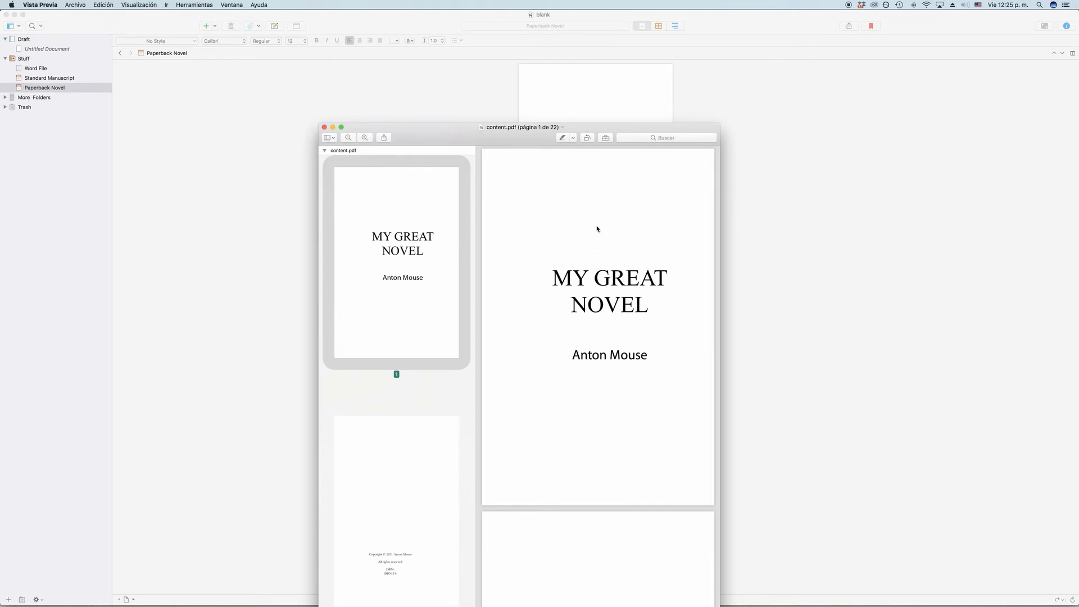
# Show the PDF markup tools and try to add a rectangle shape to the document.
pyautogui.click(604, 139)
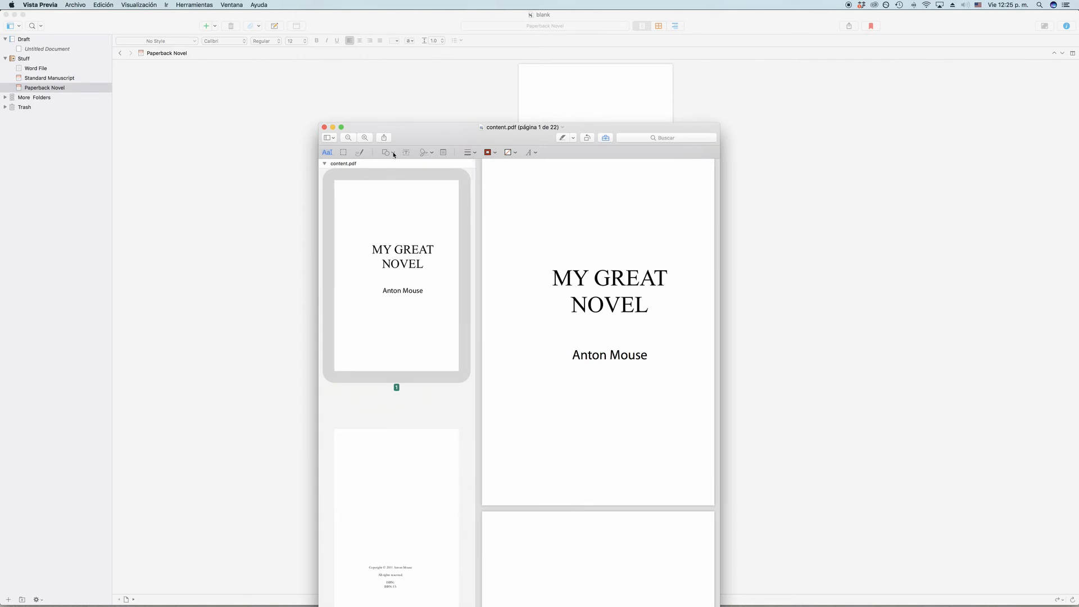
pyautogui.click(393, 154)
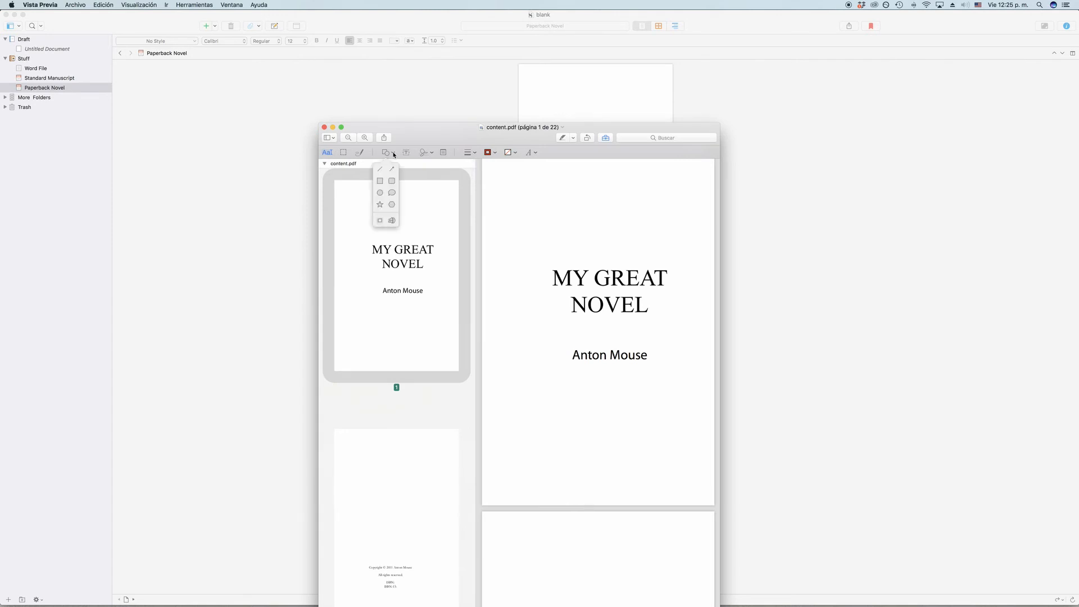
pyautogui.click(379, 181)
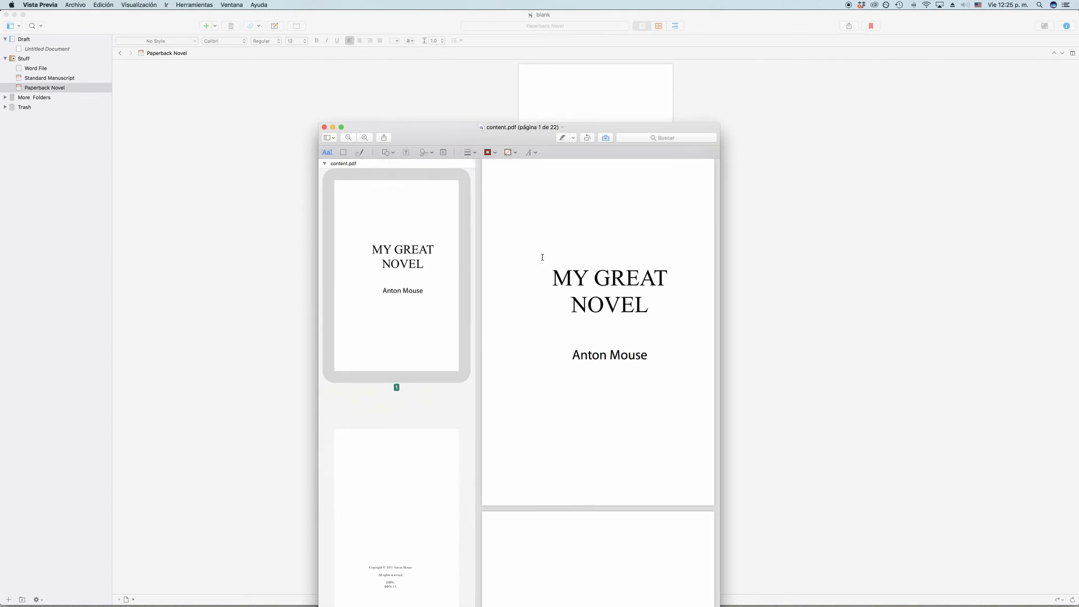
pyautogui.click(393, 154)
pyautogui.click(379, 181)
pyautogui.scroll(-10, 528, 277)
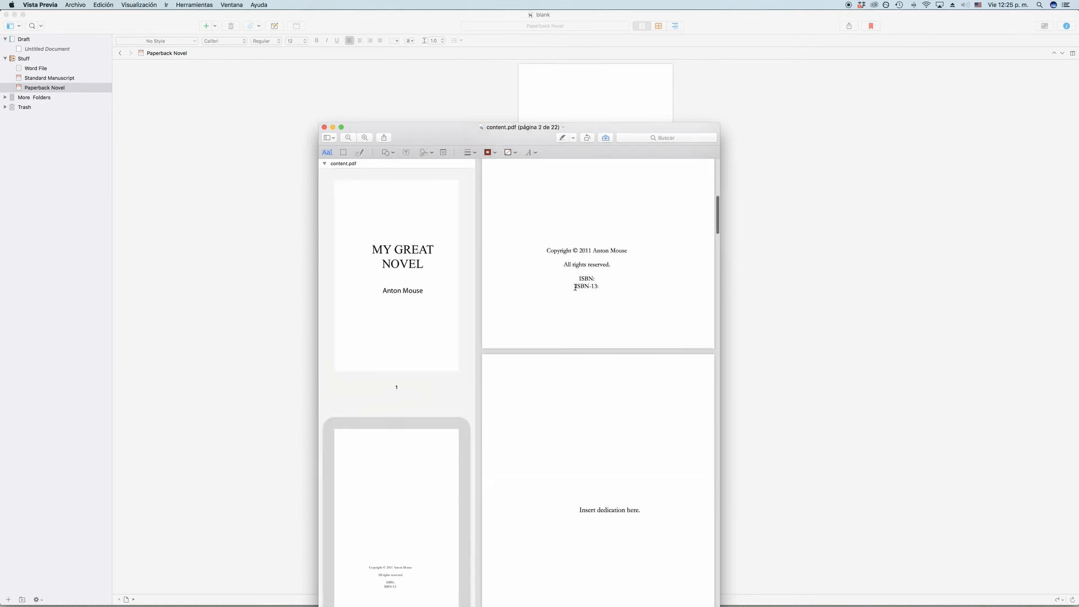
pyautogui.scroll(10, 575, 287)
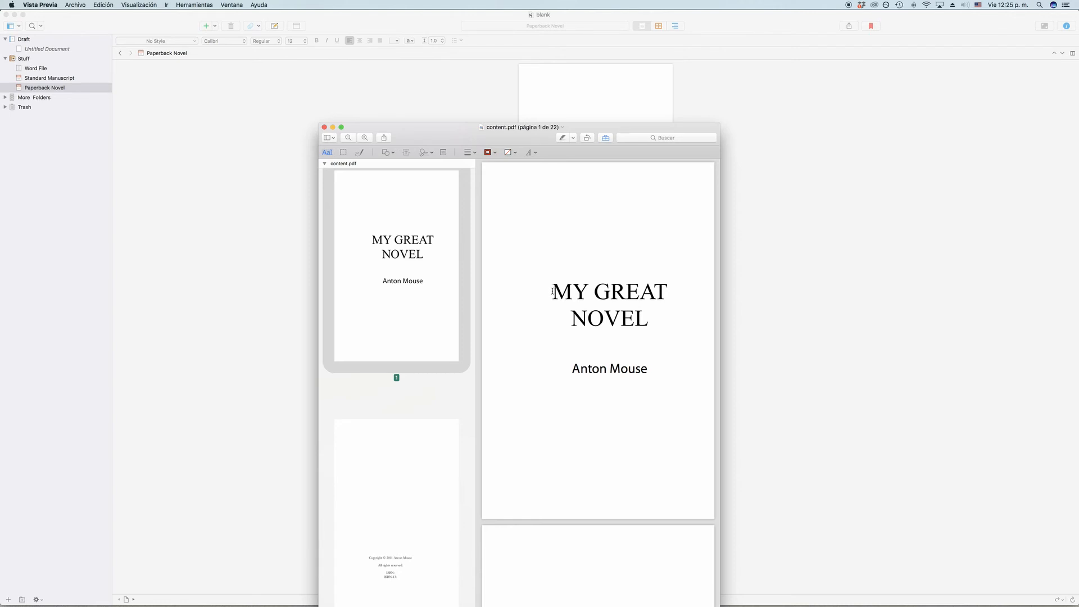
# Highlight the title "MY GREAT NOVEL" on the PDF's first page in yellow and save the file.
pyautogui.moveTo(552, 291); pyautogui.dragTo(651, 317)
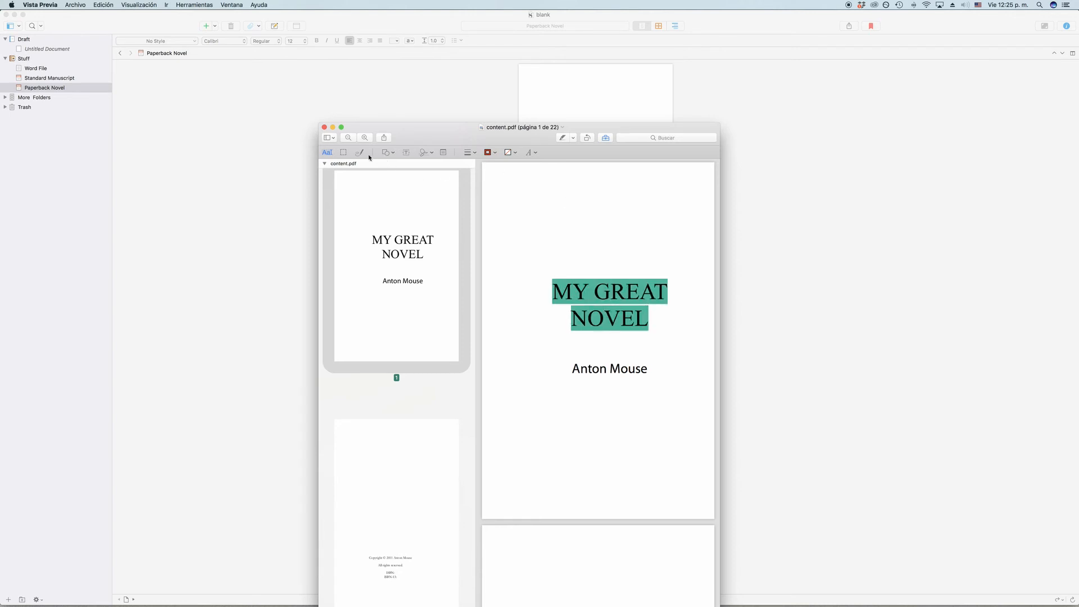
pyautogui.click(500, 183)
pyautogui.scroll(-1, 556, 264)
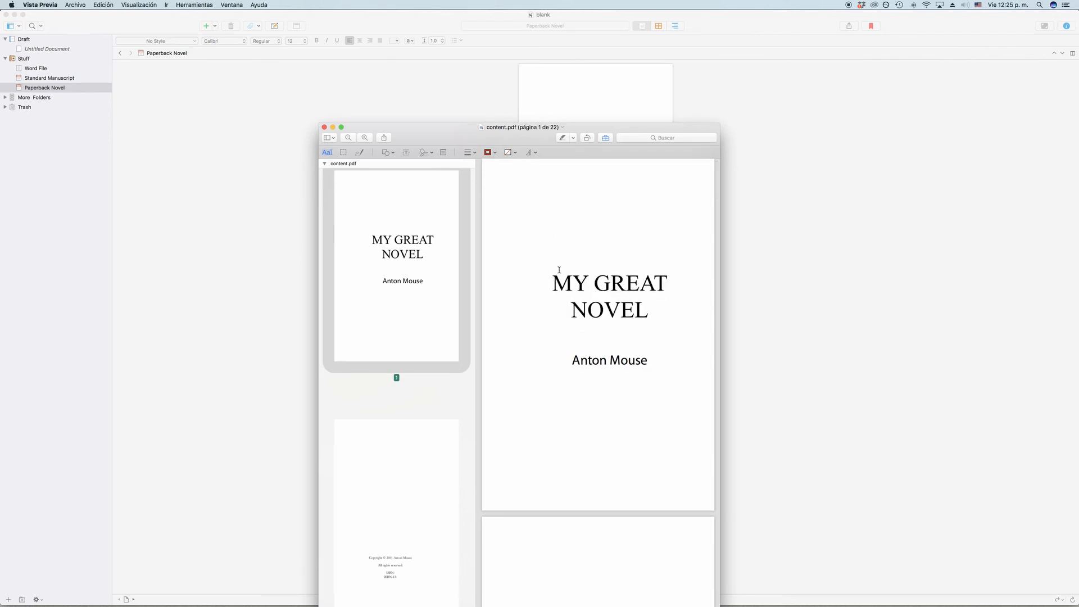
pyautogui.moveTo(559, 269); pyautogui.dragTo(649, 302)
pyautogui.click(566, 138)
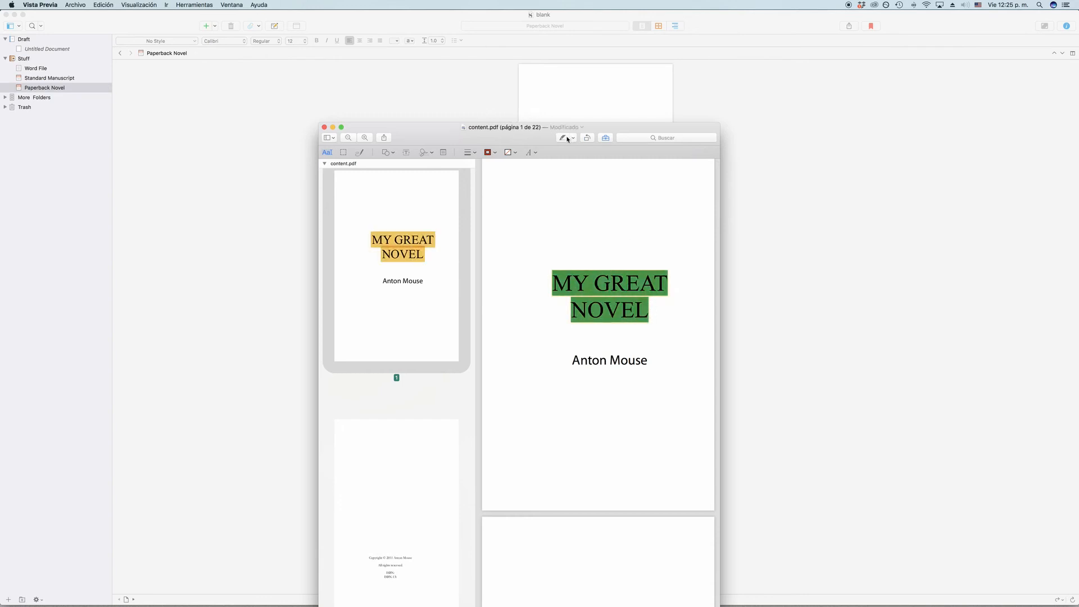
pyautogui.click(669, 300)
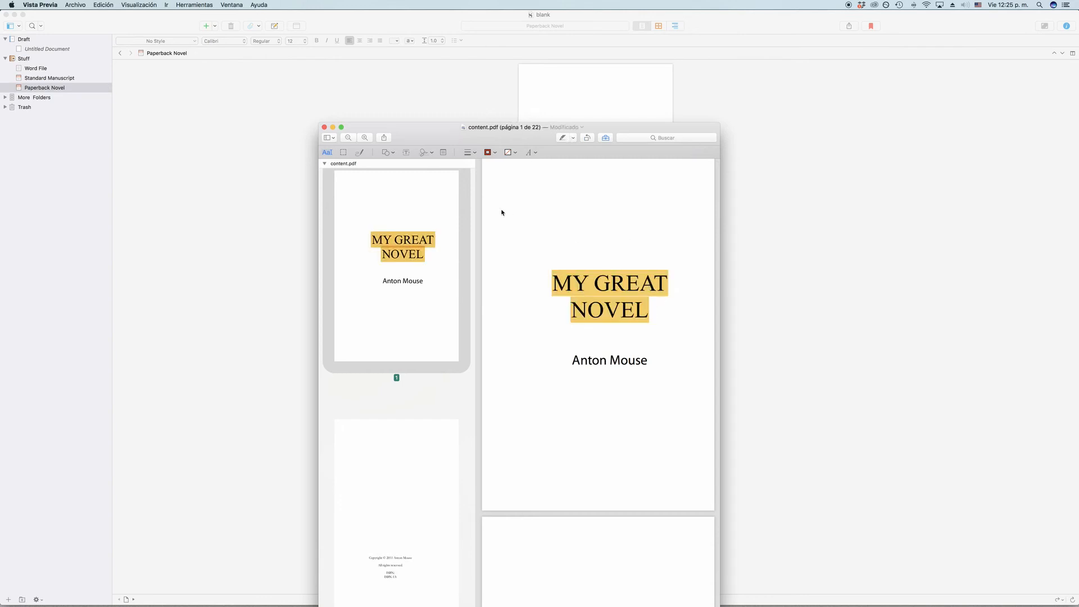
pyautogui.press('super+s')
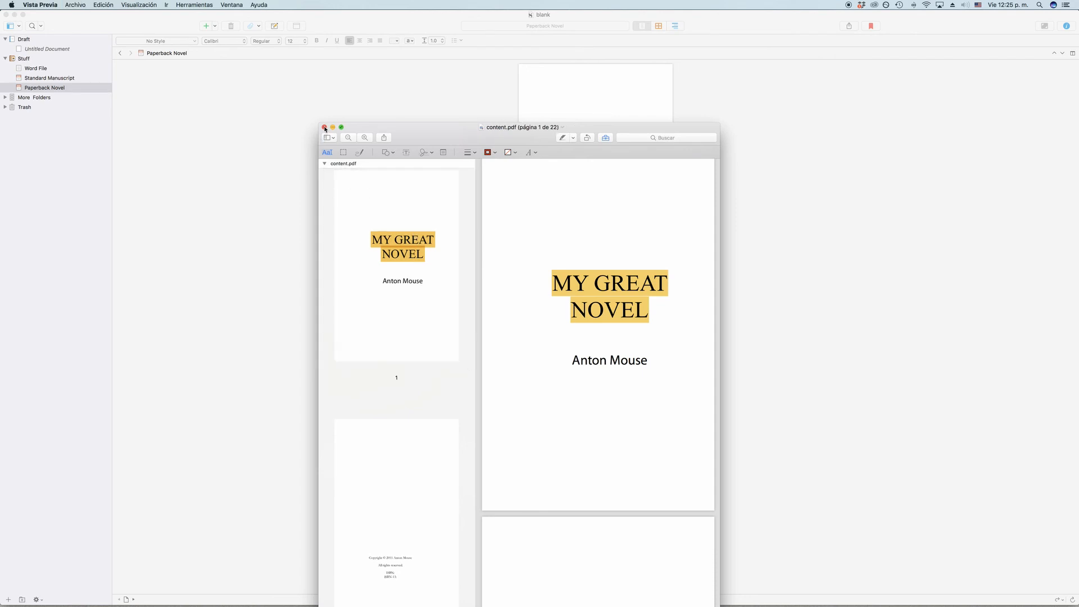
# Return to Scrivener and reload the Paperback Novel document to check the saved title highlight.
pyautogui.moveTo(417, 136); pyautogui.dragTo(252, 107)
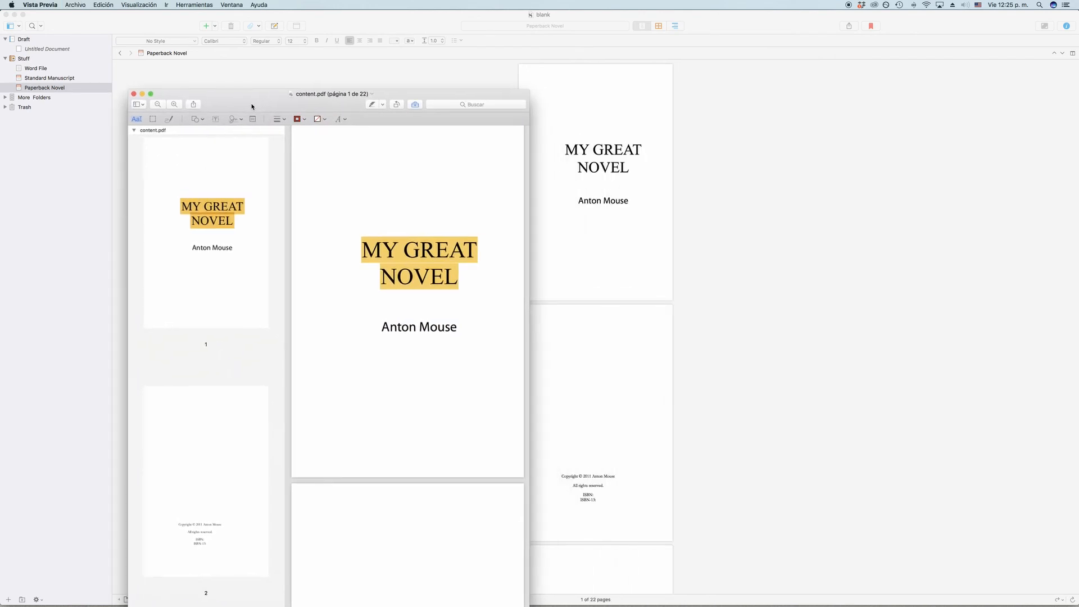
pyautogui.click(611, 213)
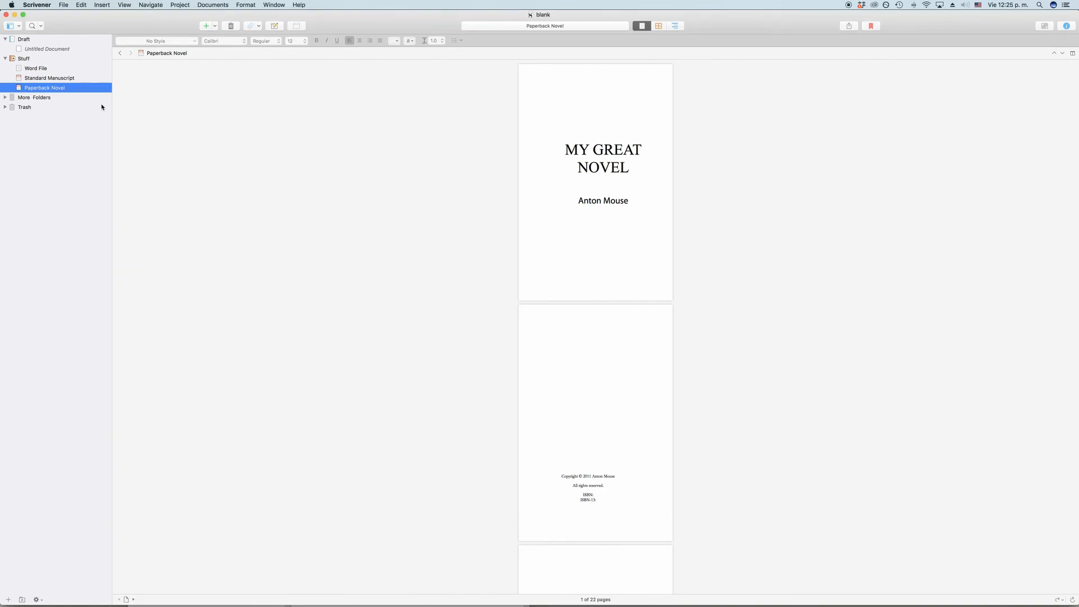
pyautogui.click(81, 81)
pyautogui.click(77, 87)
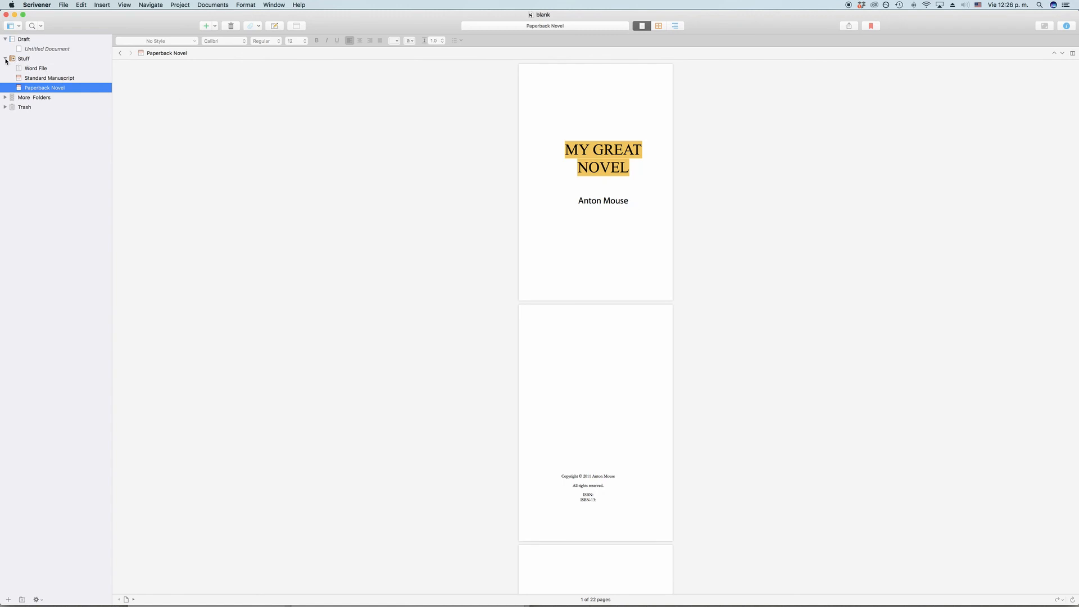
# Move the Paperback Novel document from the Stuff folder into the More Folders folder.
pyautogui.click(5, 98)
pyautogui.moveTo(22, 93); pyautogui.dragTo(33, 98)
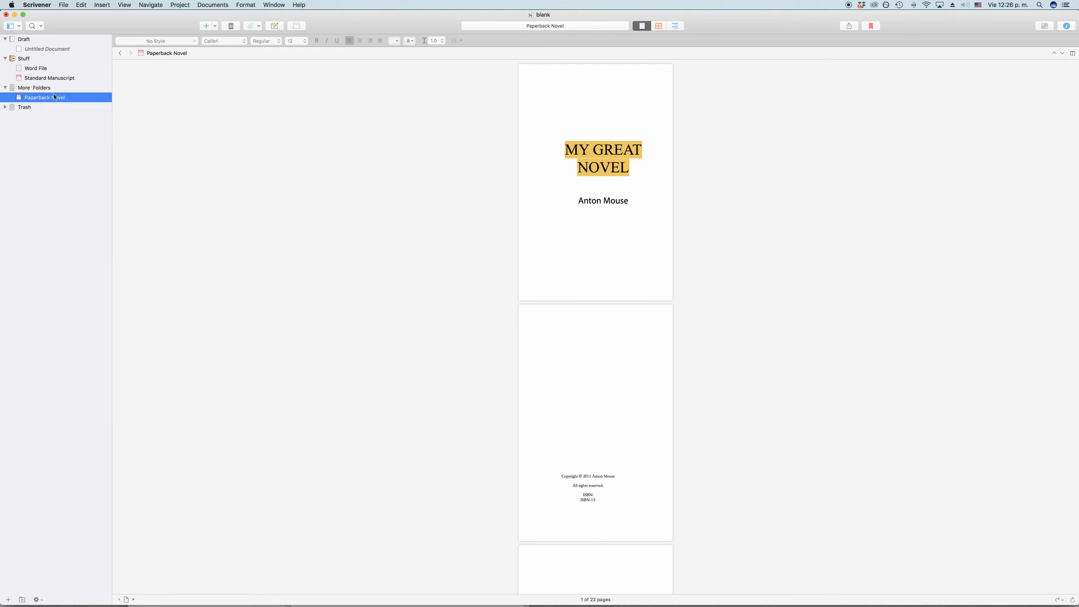